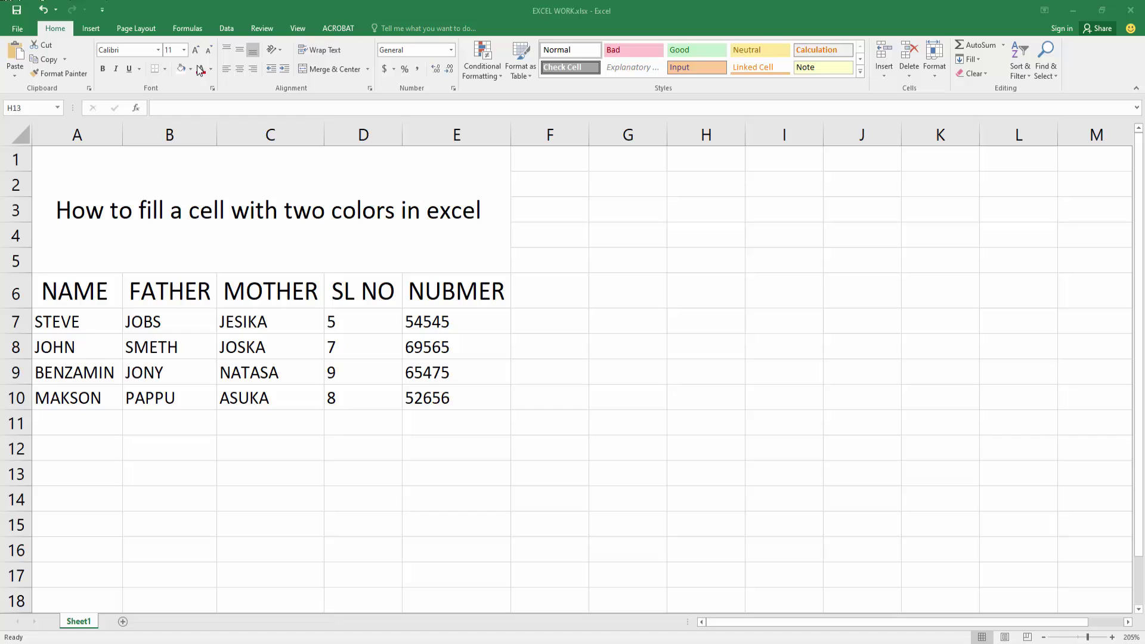
- Select the MOTHER header cell C6 and open the Format dropdown in Cells
click(276, 291)
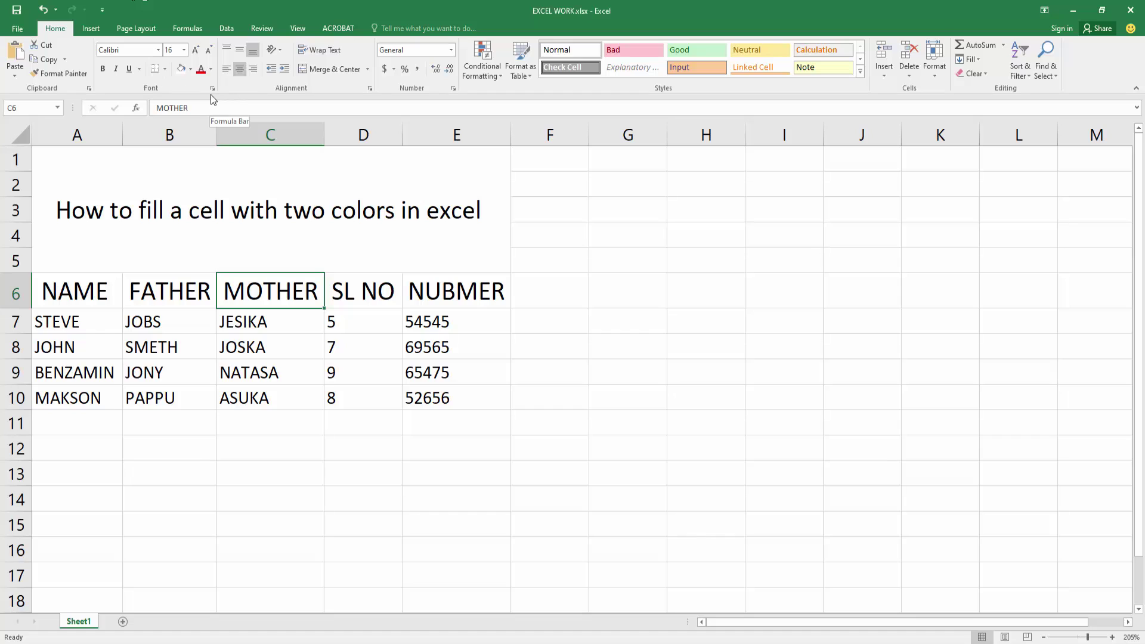
click(936, 67)
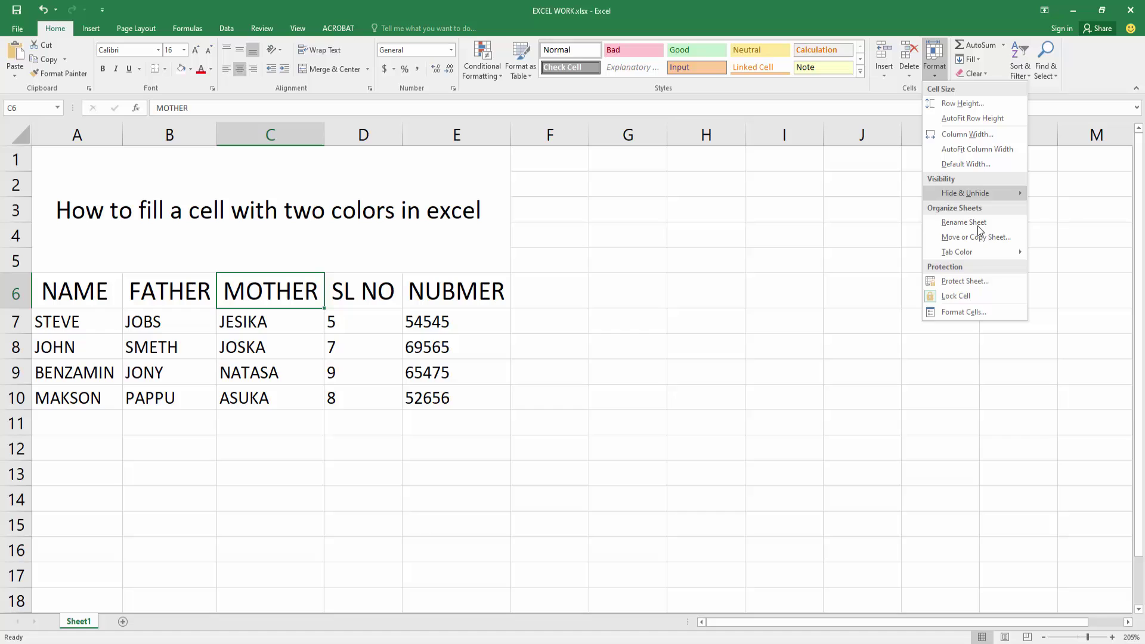
- Open Format Cells for MOTHER, browse its tabs, and settle on the Fill tab
click(974, 314)
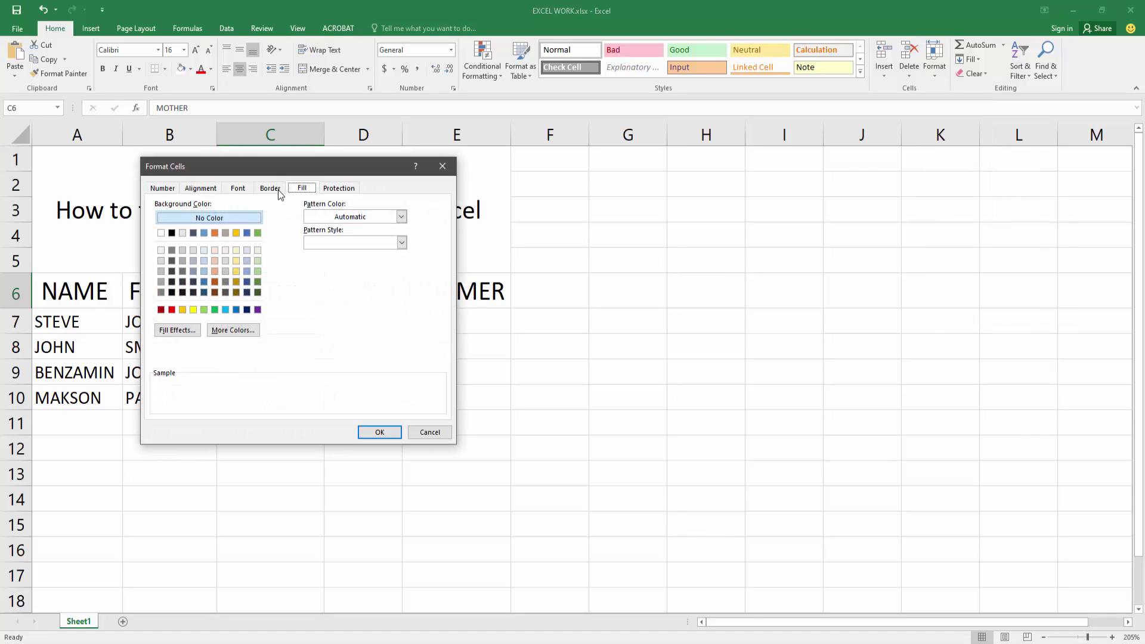
click(167, 187)
click(203, 188)
click(238, 188)
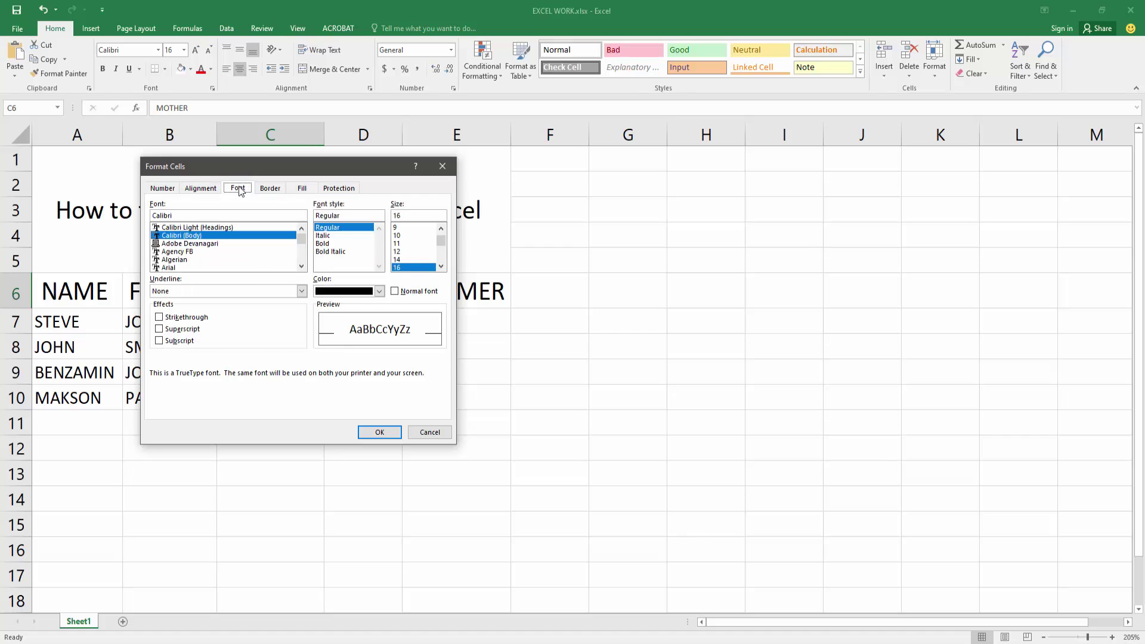
click(301, 188)
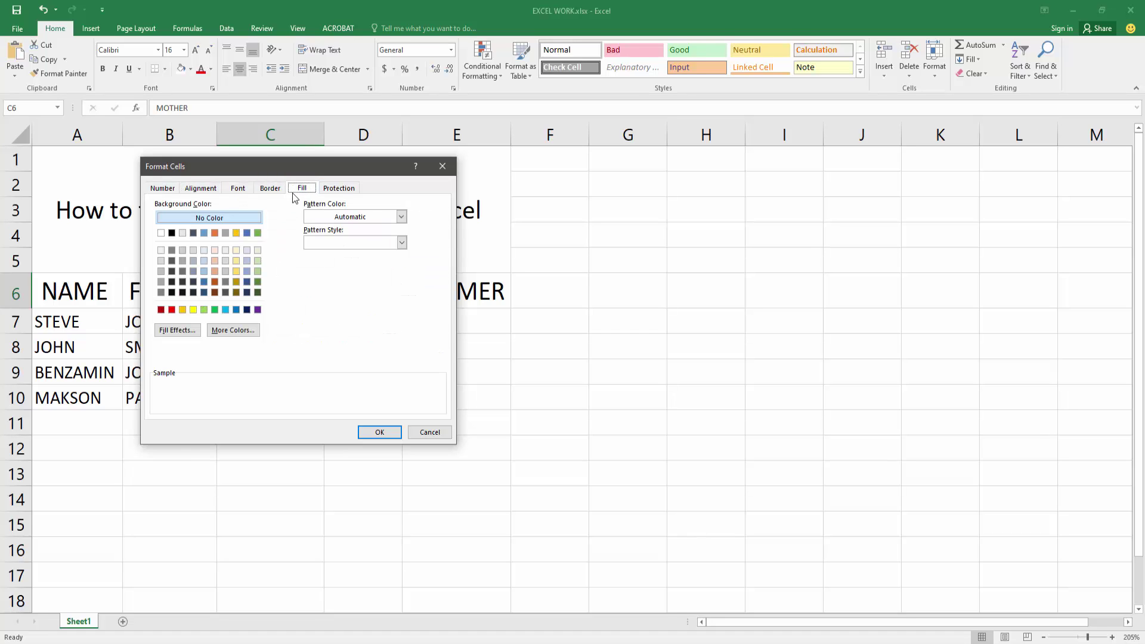
- In Fill Effects, set a horizontal two-color gradient with Color 1 blue and Color 2 gold
click(178, 330)
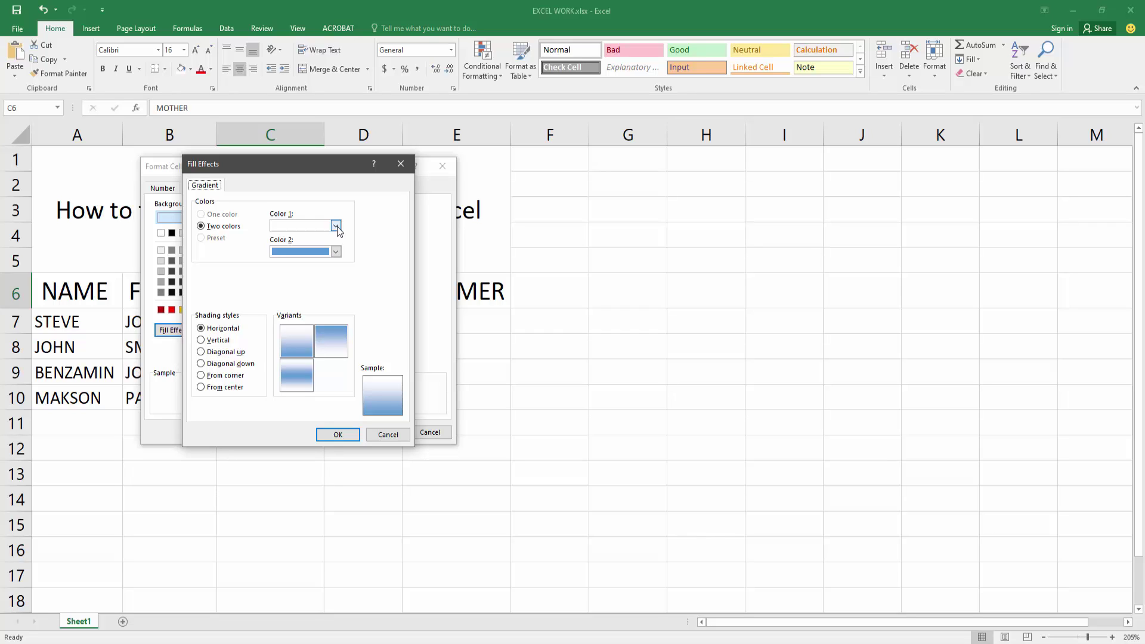
click(337, 227)
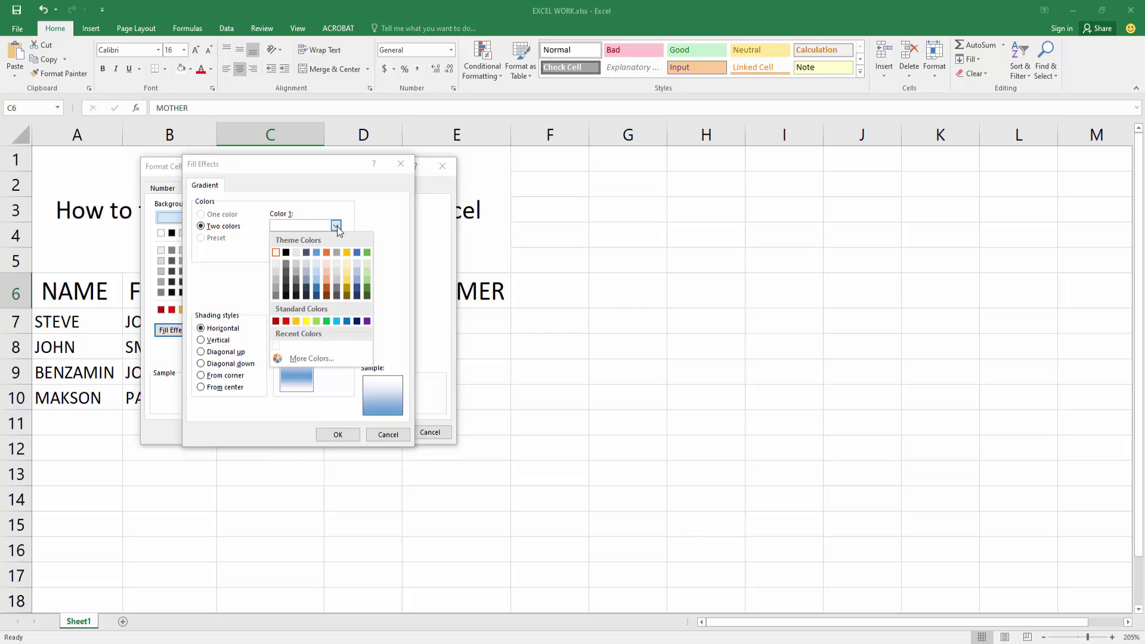
click(356, 254)
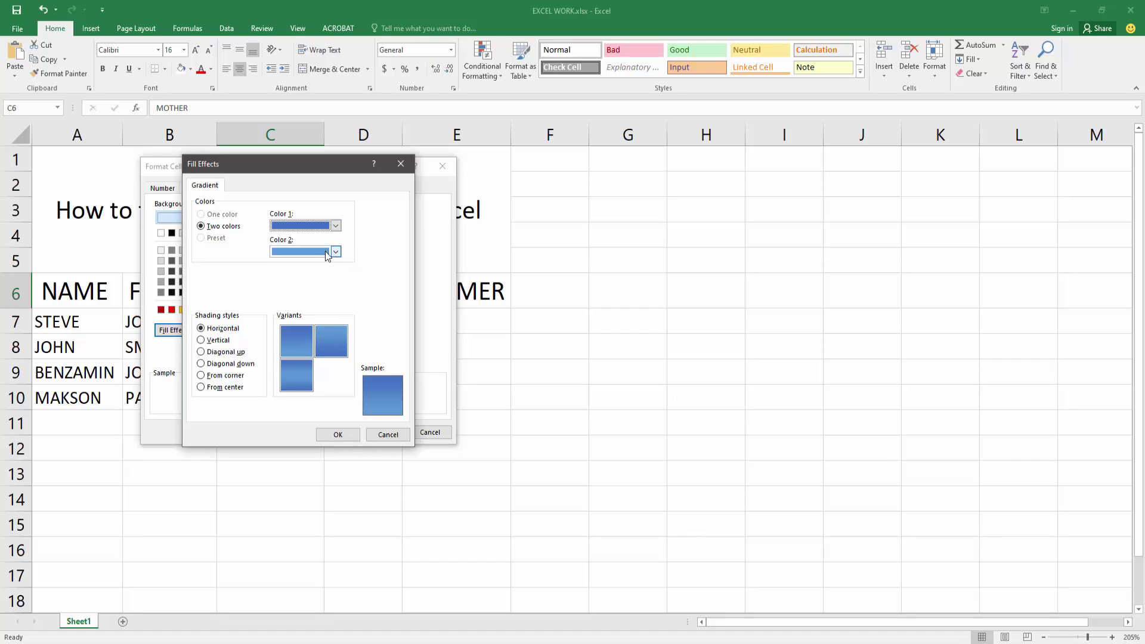
click(338, 254)
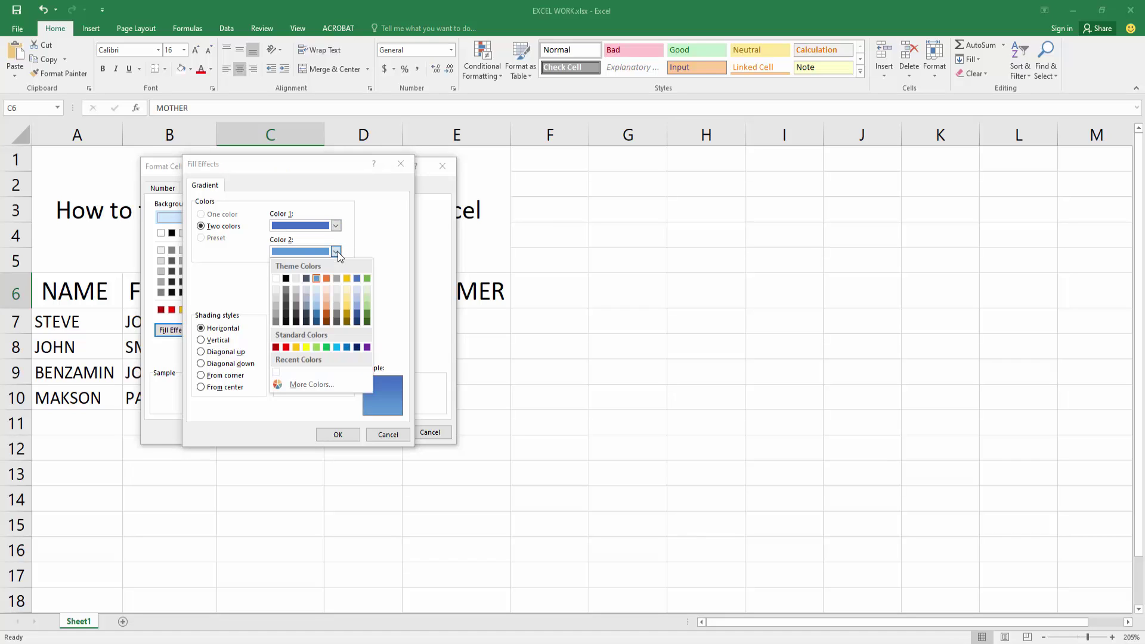
click(347, 309)
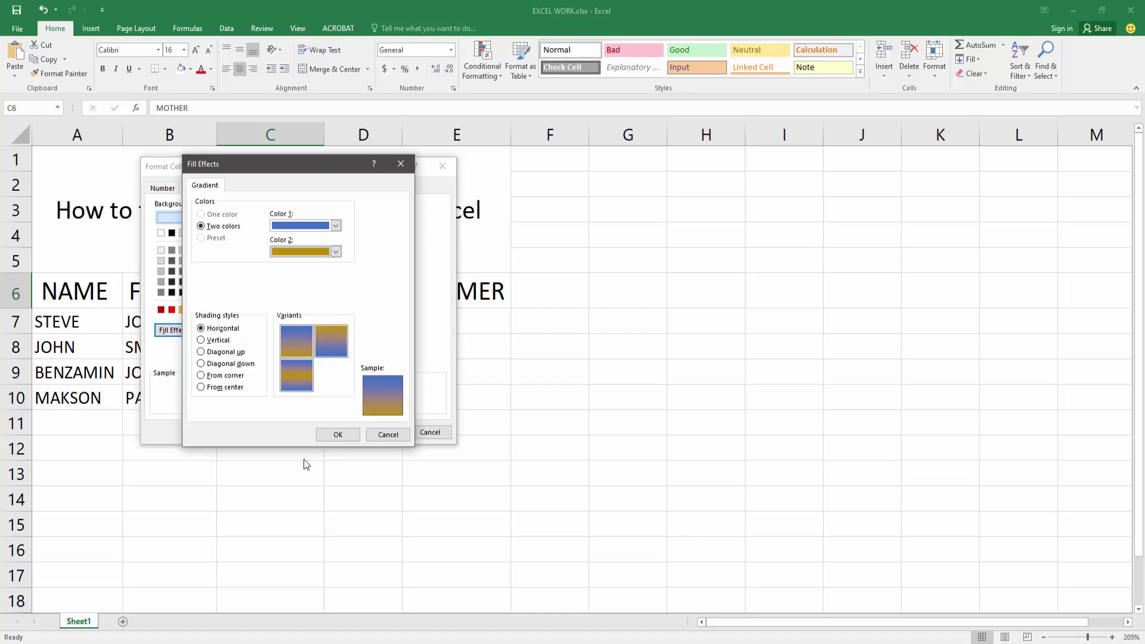
- Confirm both dialogs to apply the blue-to-gold gradient, then select another cell to view it
click(337, 435)
click(374, 431)
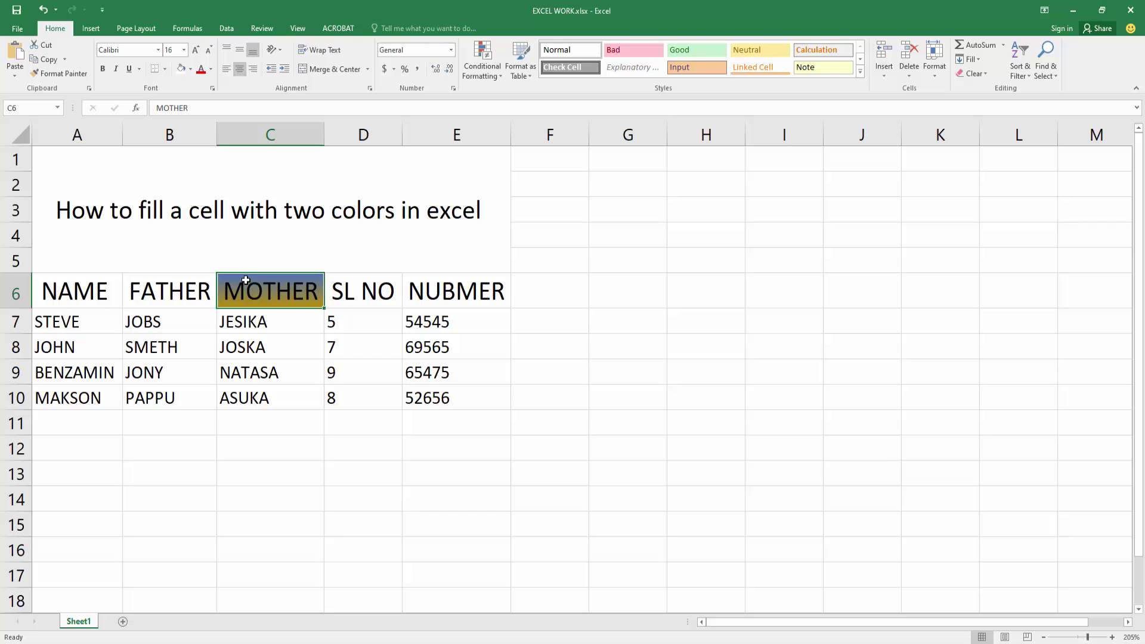
click(698, 300)
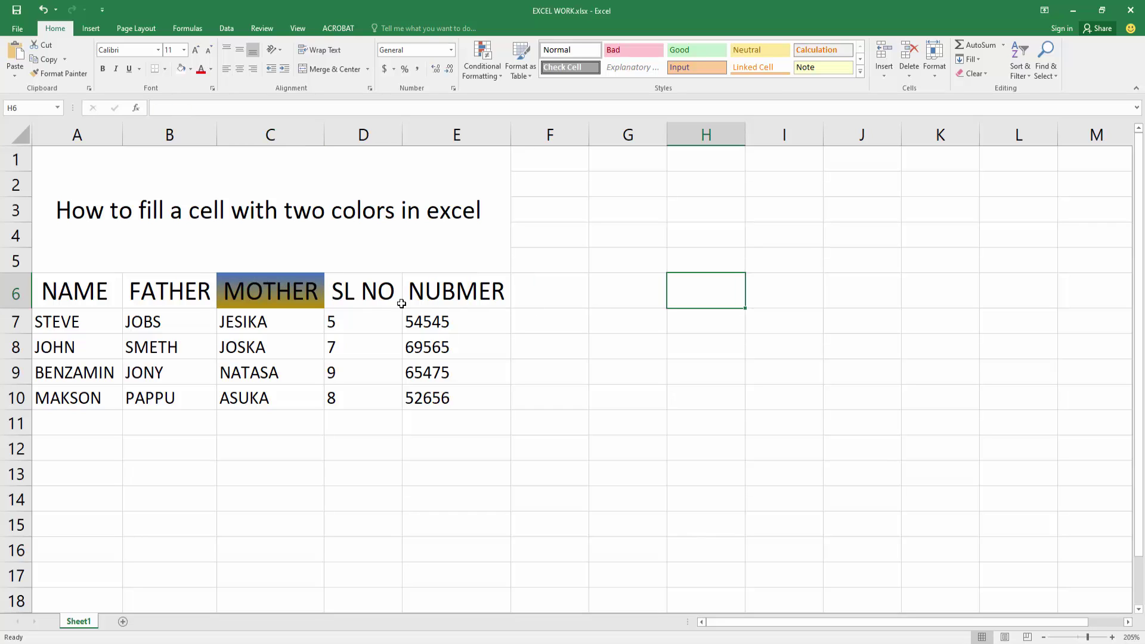